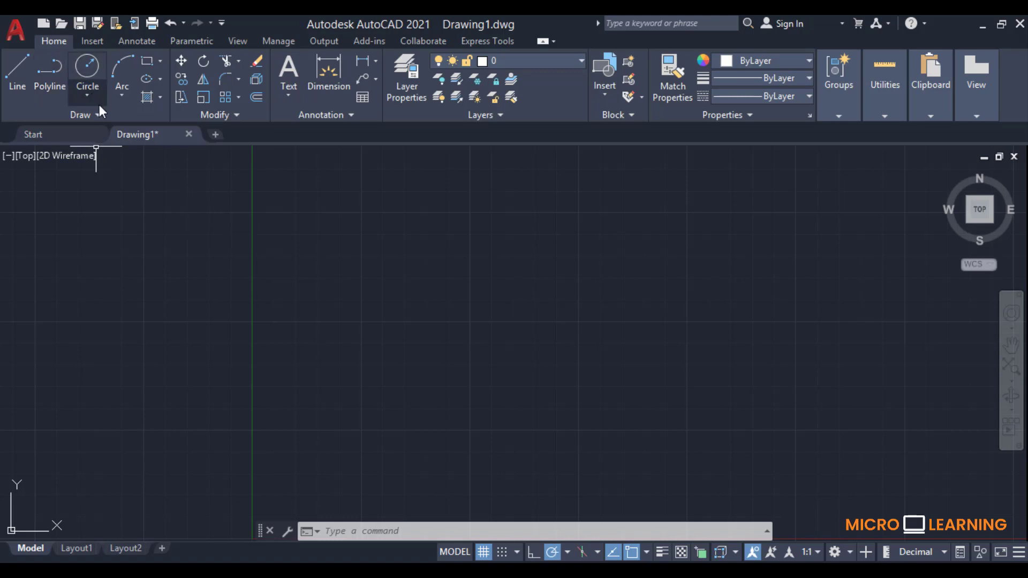
Draw a five-sided polygon, inscribed in a circle of radius 2, beside the vertical axis line.
left_click(161, 62)
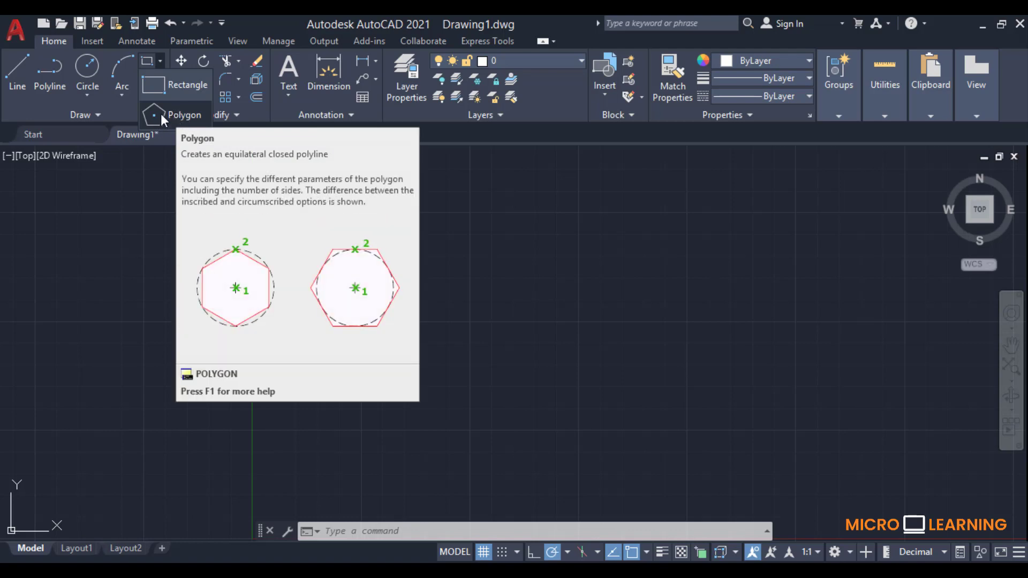
left_click(161, 114)
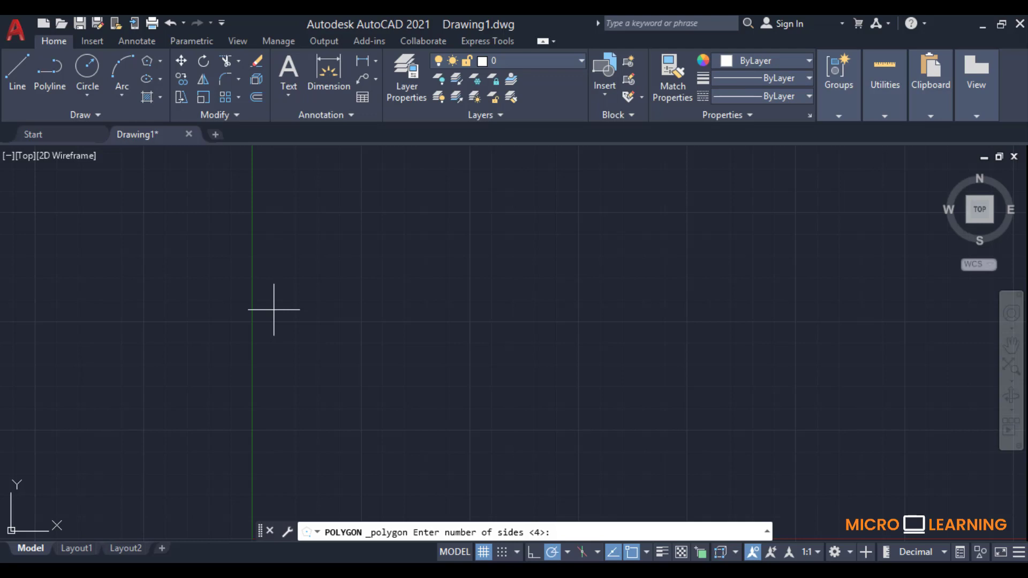
type("5")
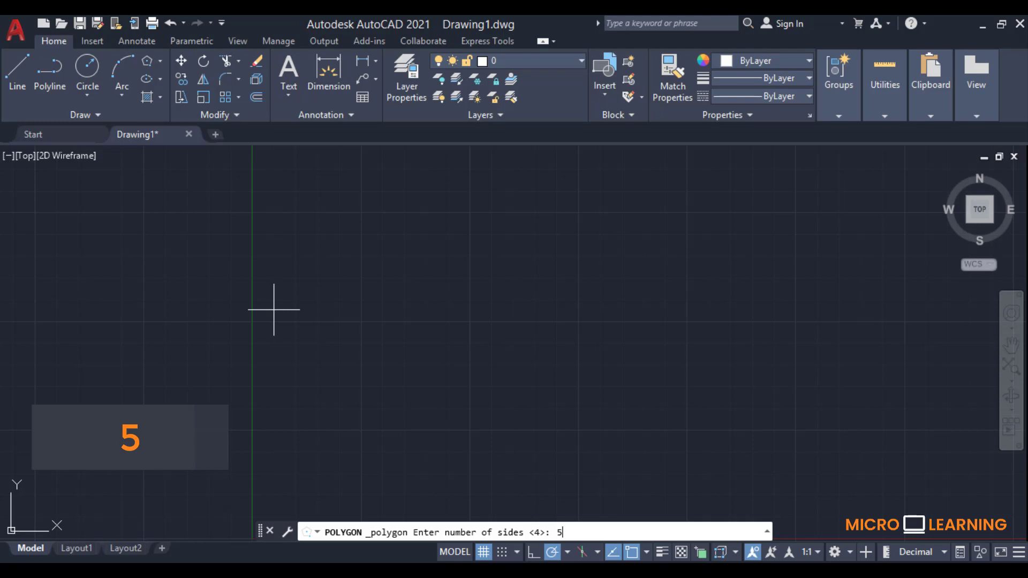
key("Return")
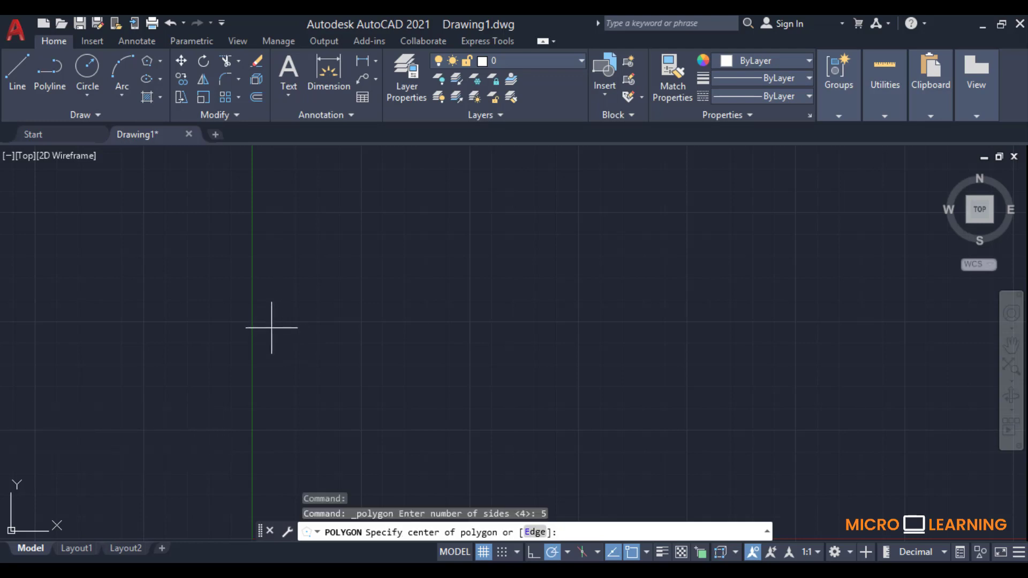
left_click(271, 327)
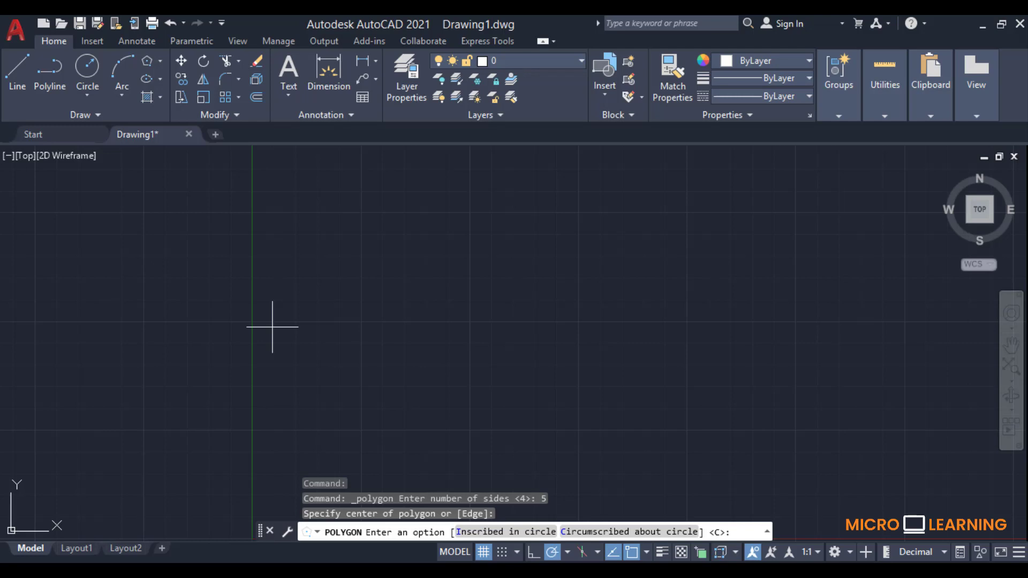
left_click(480, 534)
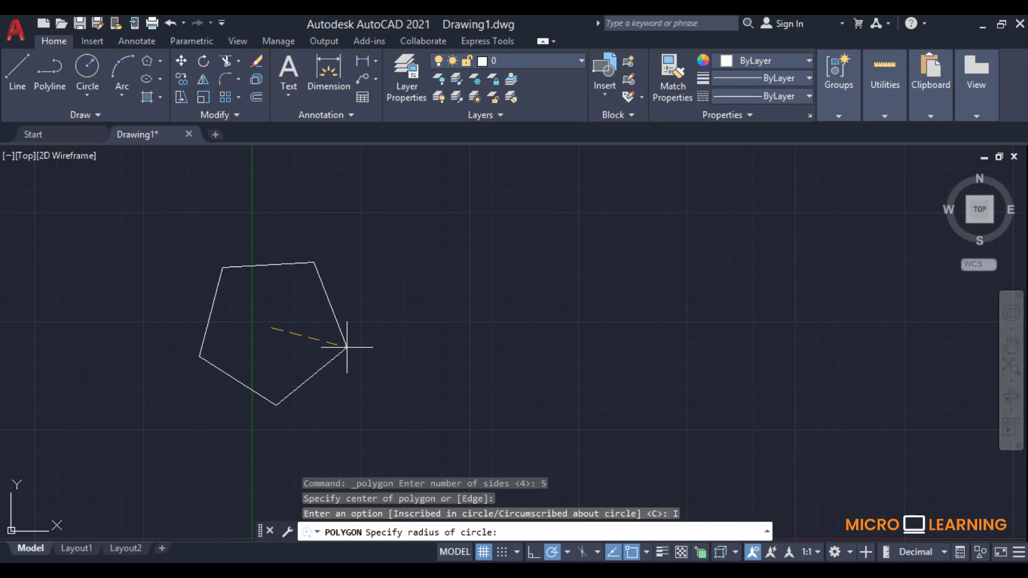
type("2")
key("Return")
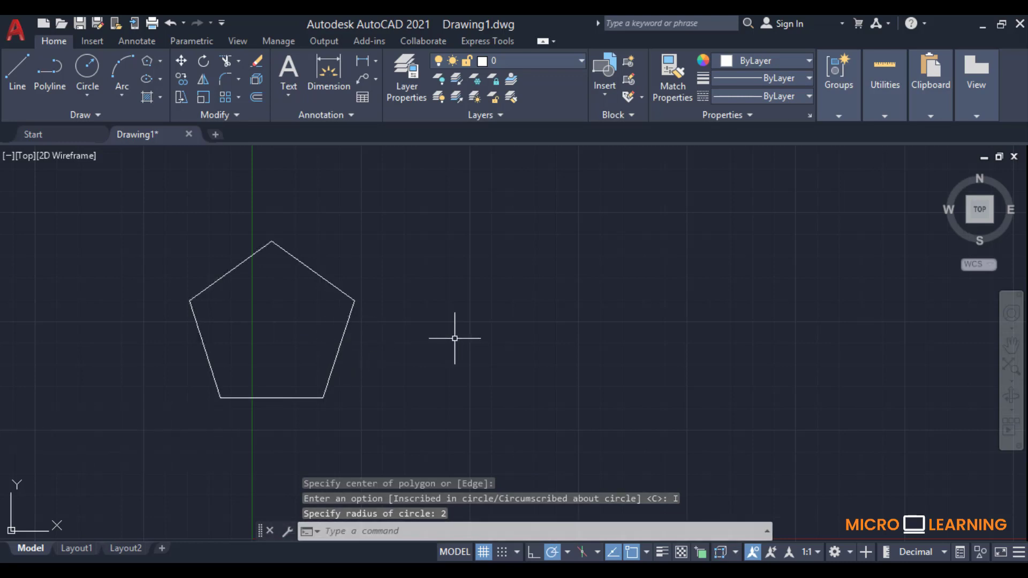
Enable the Geometric Center object snap and draw a circle of radius 2 centred on the pentagon.
left_click(92, 71)
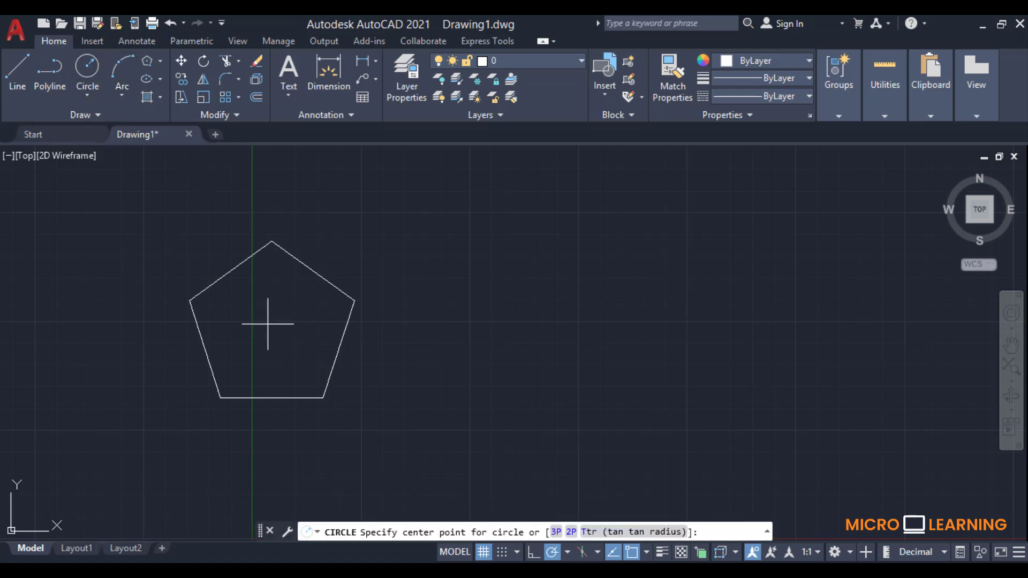
left_click(647, 554)
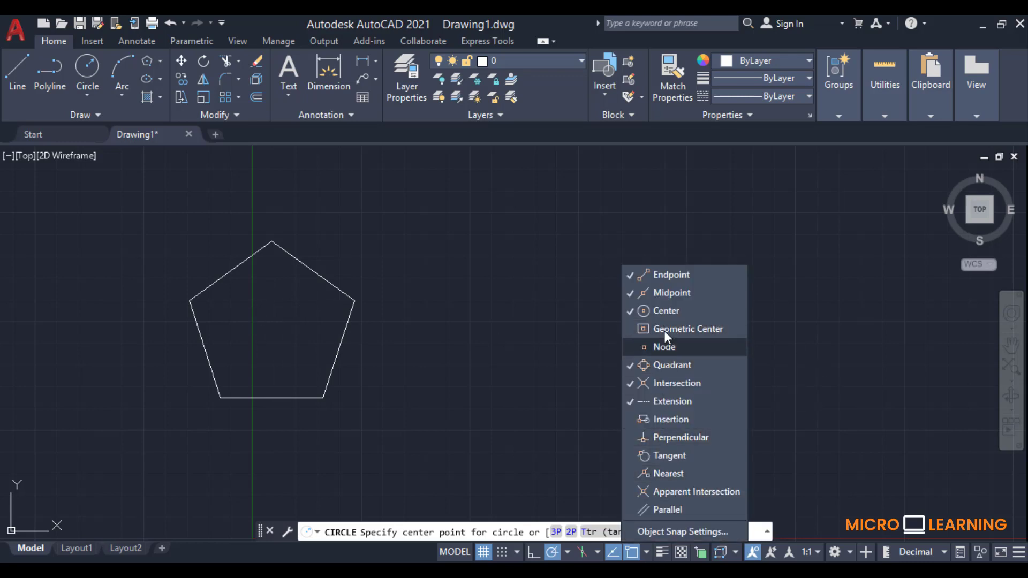
left_click(647, 329)
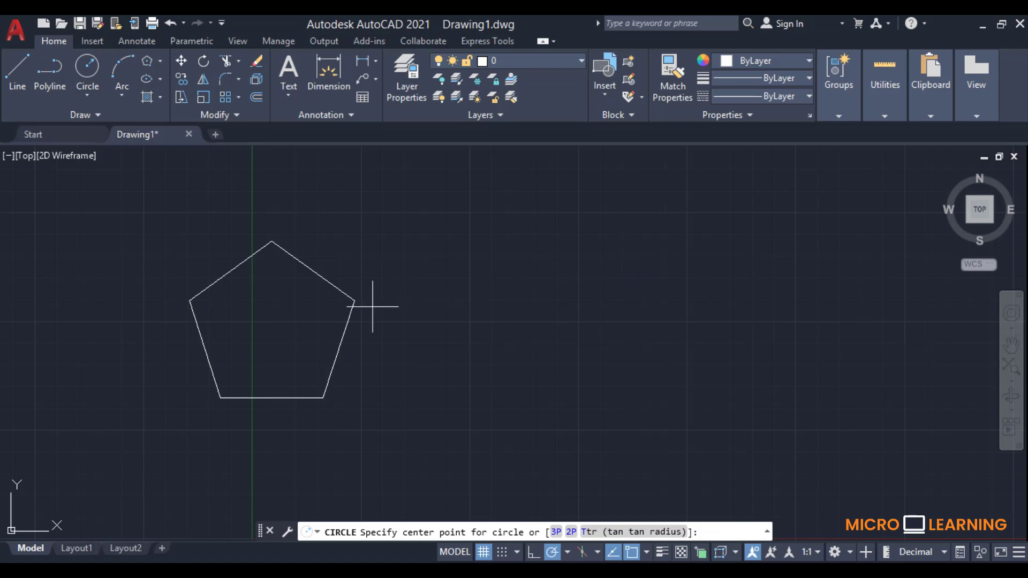
left_click(271, 327)
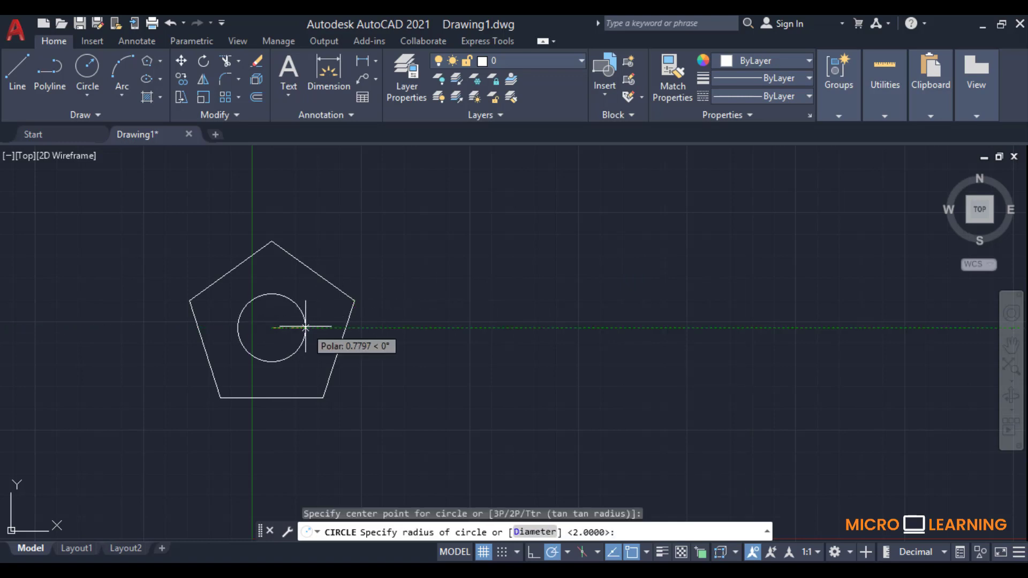
type("2")
key("Return")
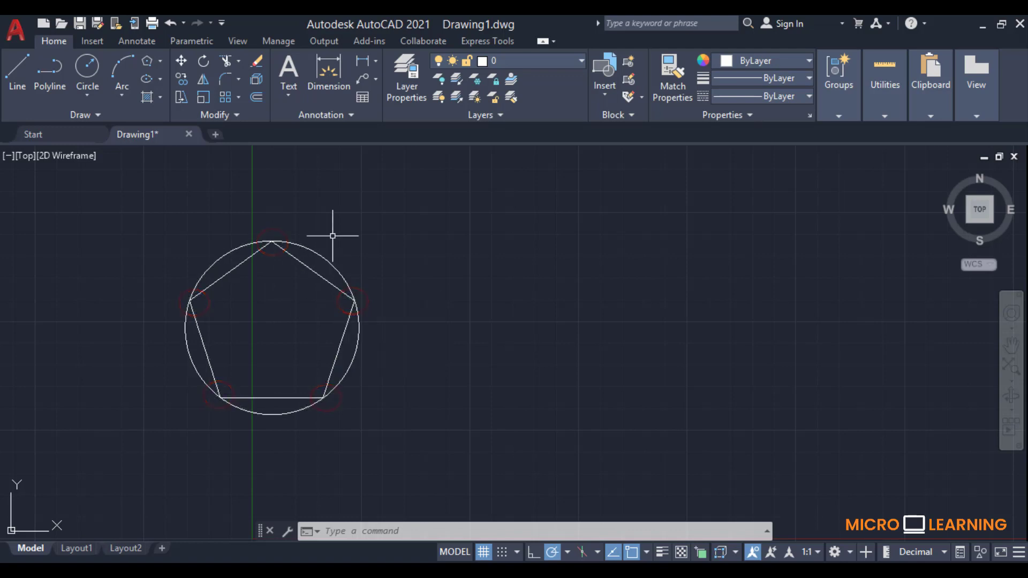
Draw a second five-sided polygon to the right of the first, circumscribed about a circle of radius 2.
left_click(161, 65)
left_click(168, 112)
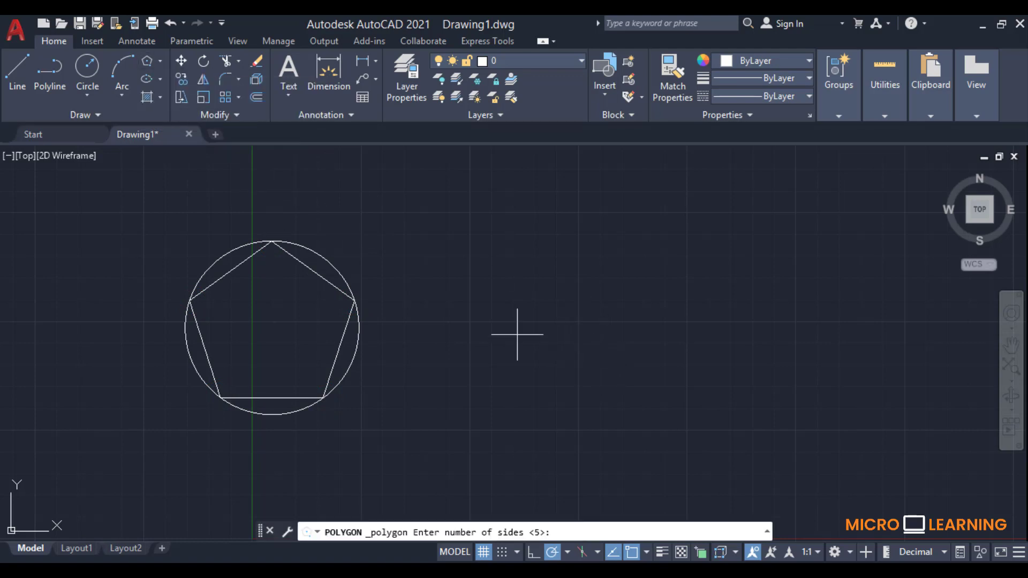
type("5")
key("Return")
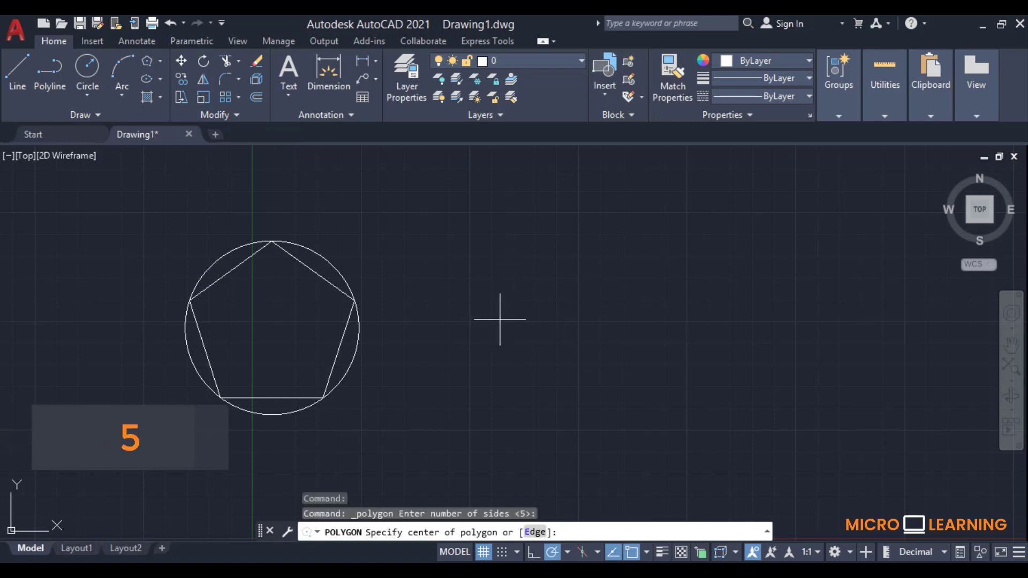
left_click(527, 317)
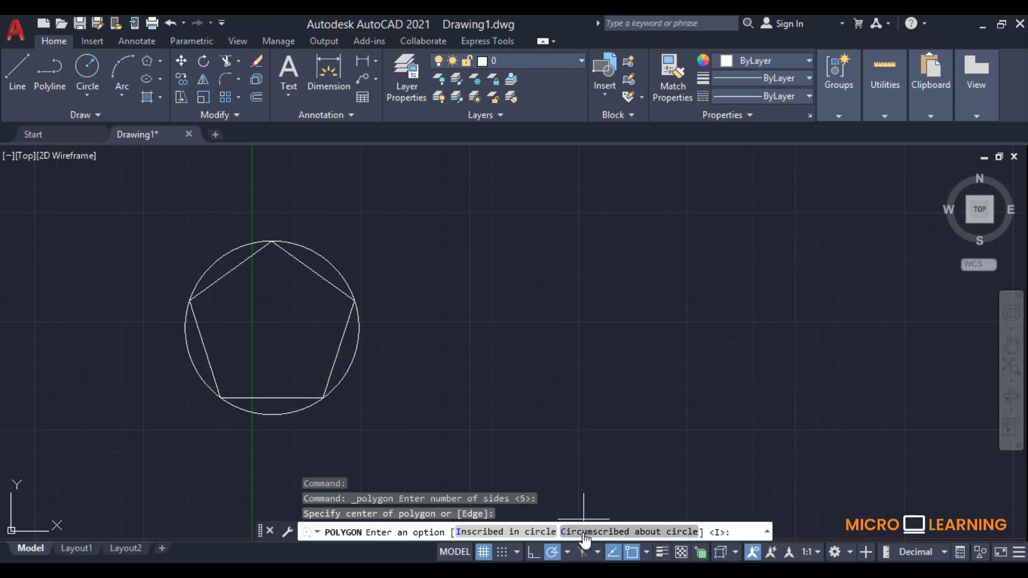
type("C")
key("Return")
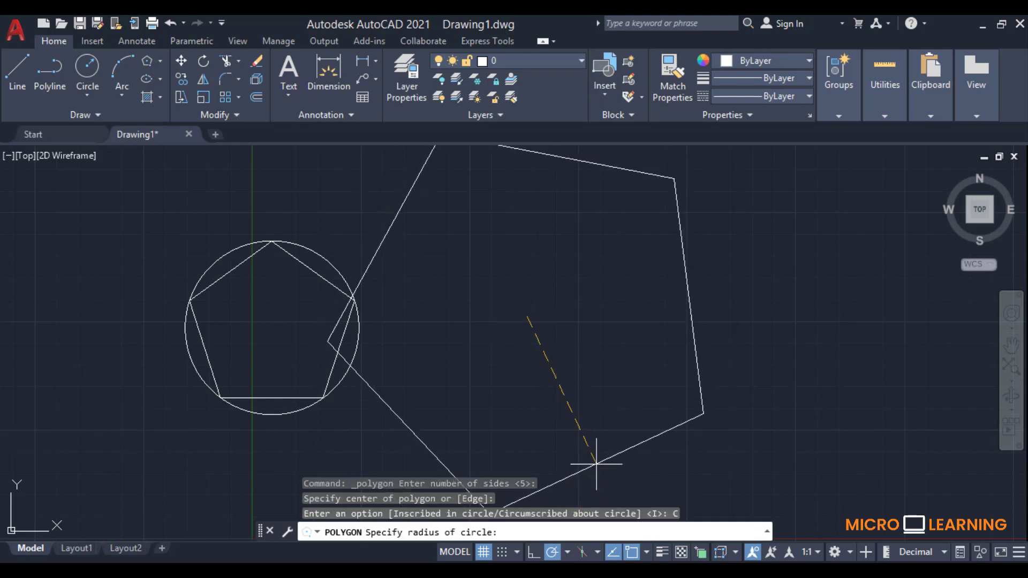
type("2")
key("Return")
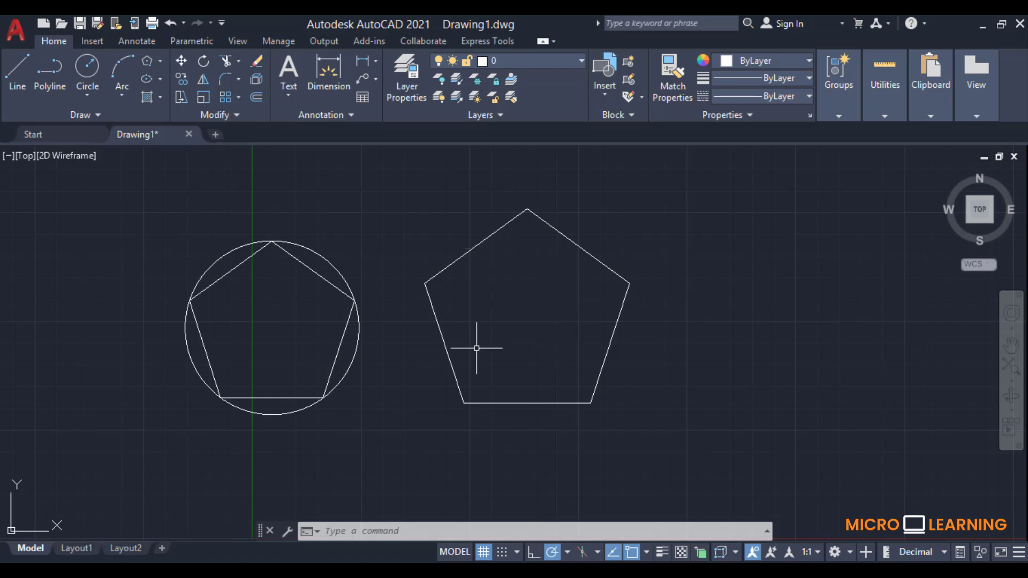
Draw a circle of radius 2 at the geometric center of the circumscribed pentagon.
left_click(87, 67)
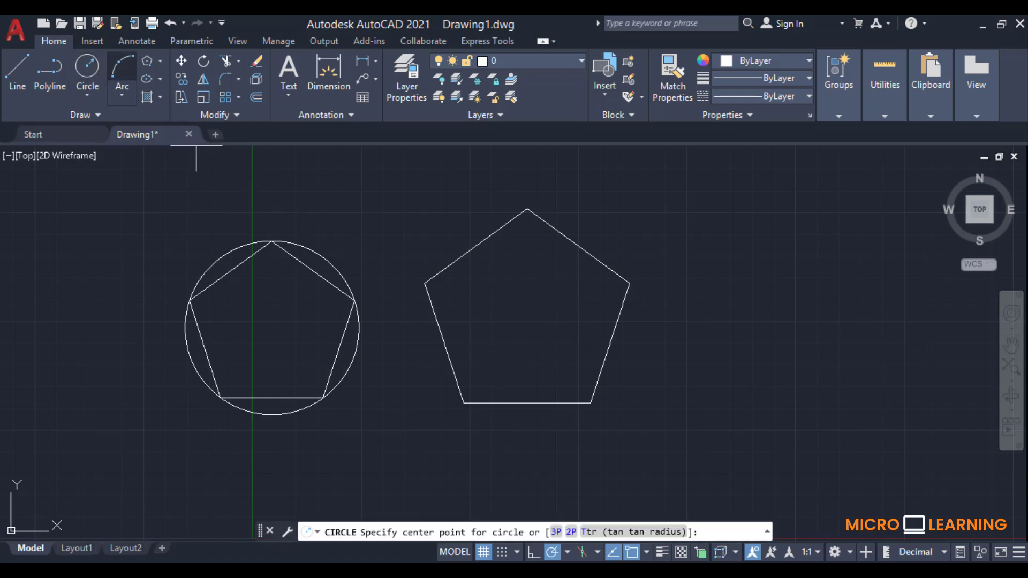
left_click(526, 316)
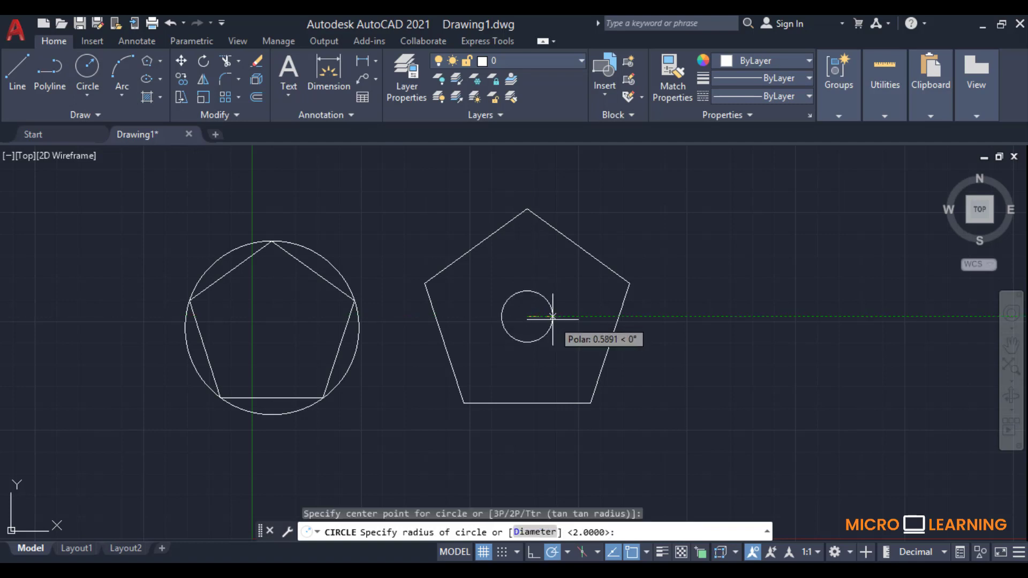
type("2")
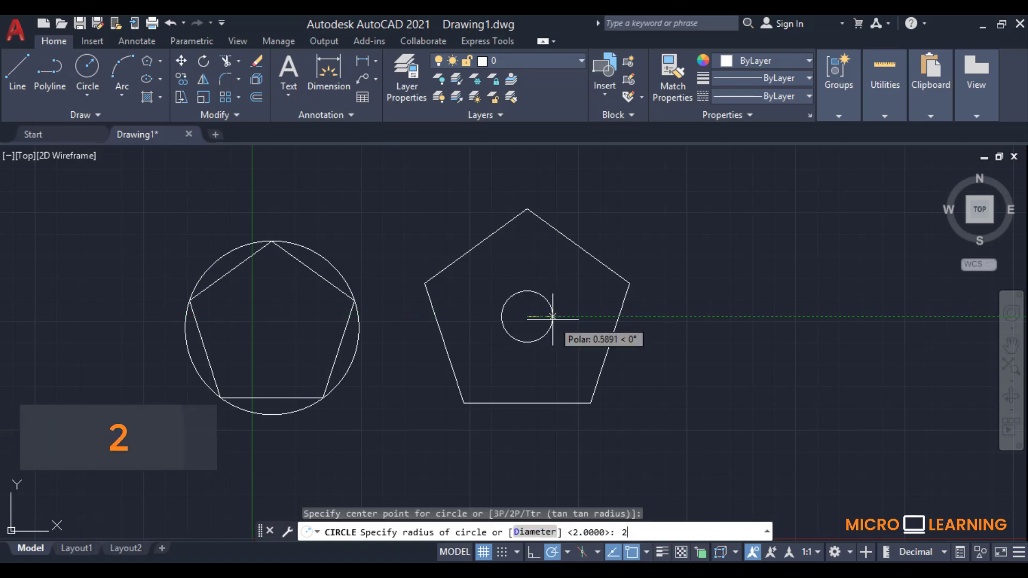
key("Return")
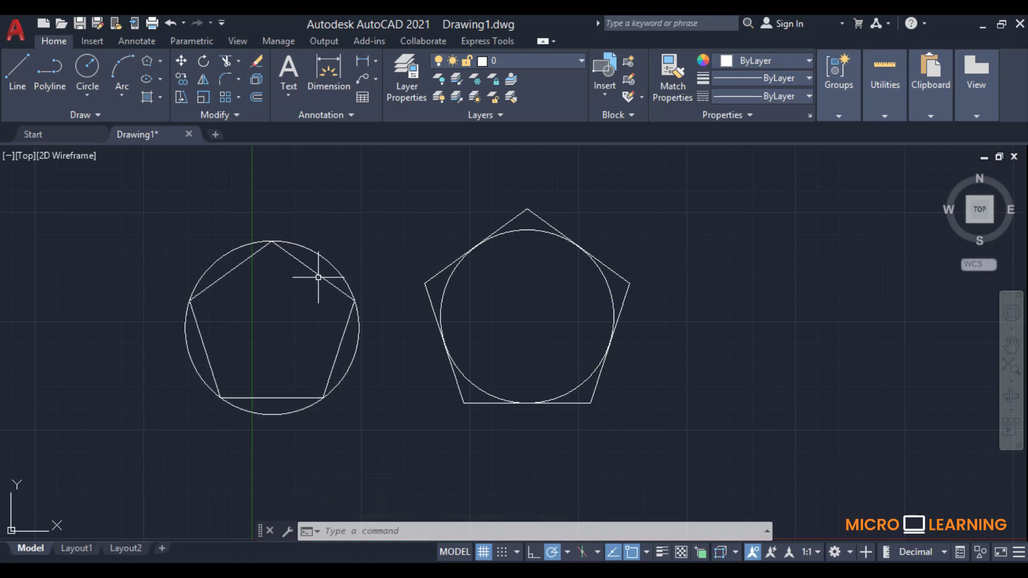
mouse_move(320, 276)
left_click(161, 61)
left_click(172, 117)
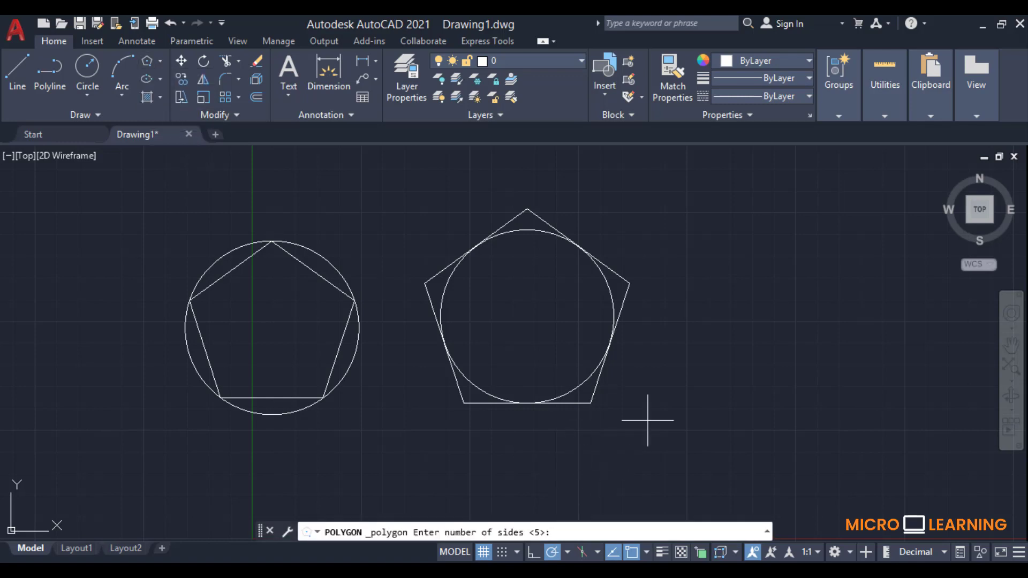
key("Return")
left_click(729, 356)
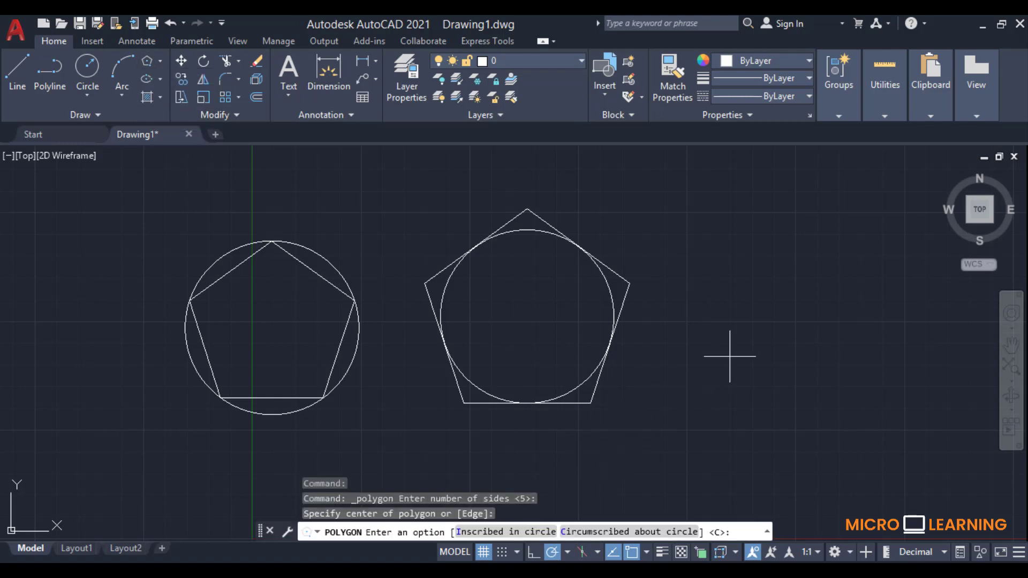
left_click(506, 532)
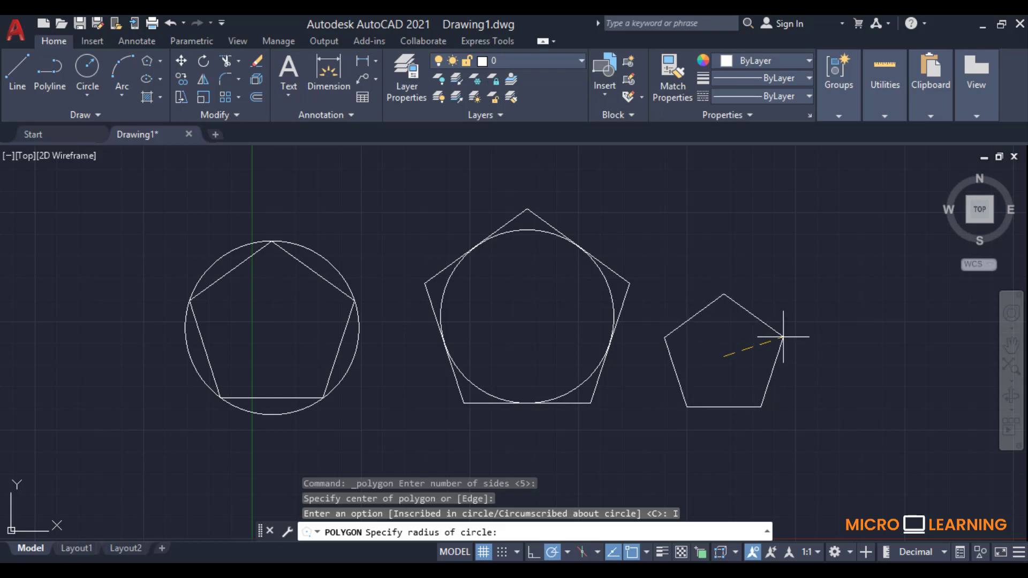
key("Escape")
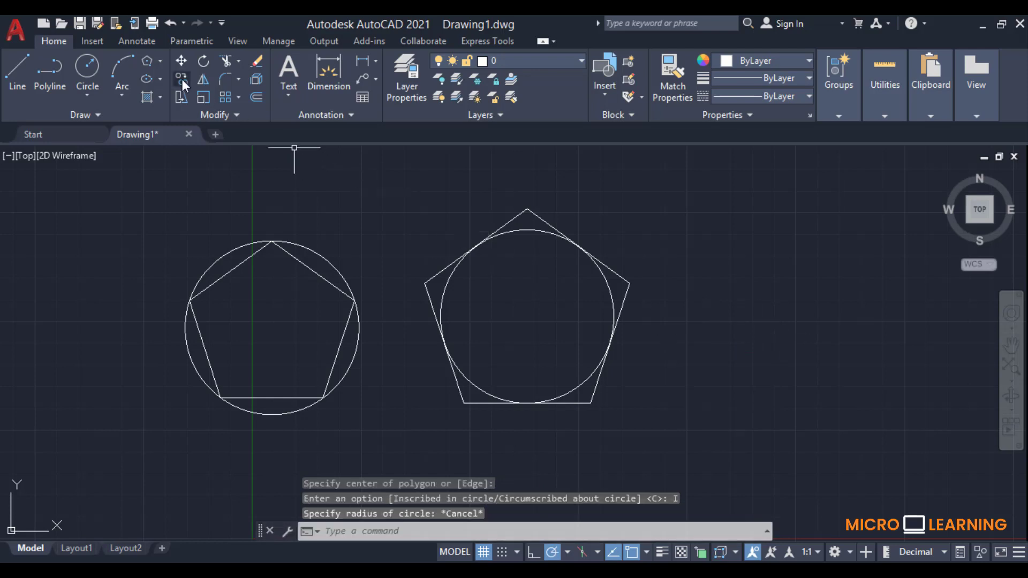
left_click(150, 63)
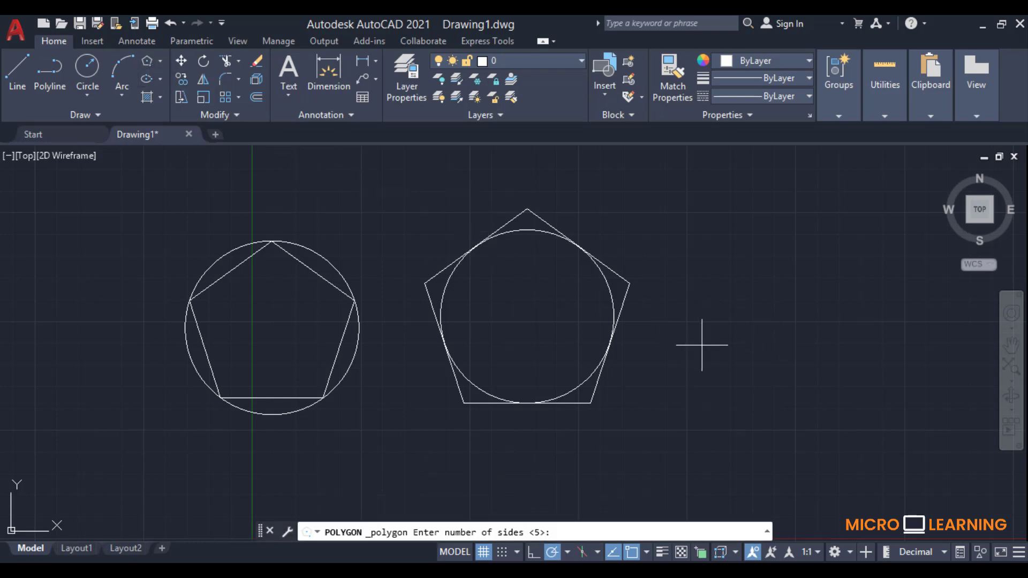
key("Return")
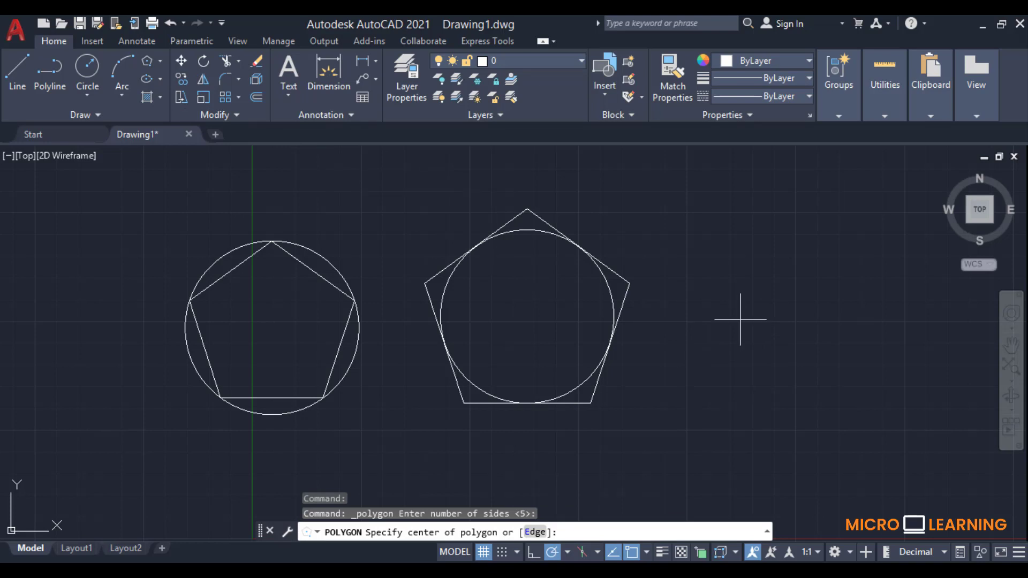
left_click(764, 321)
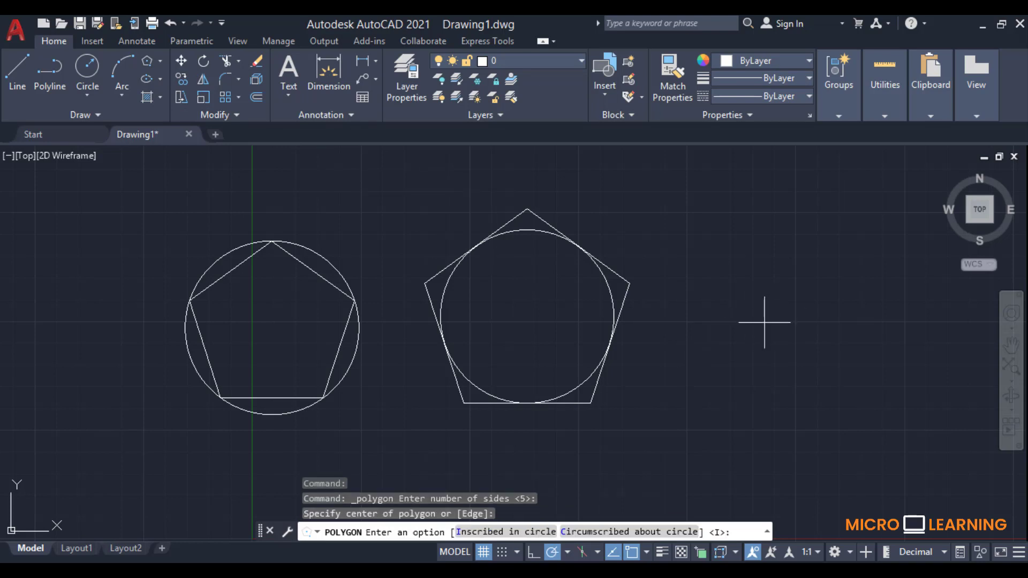
left_click(600, 530)
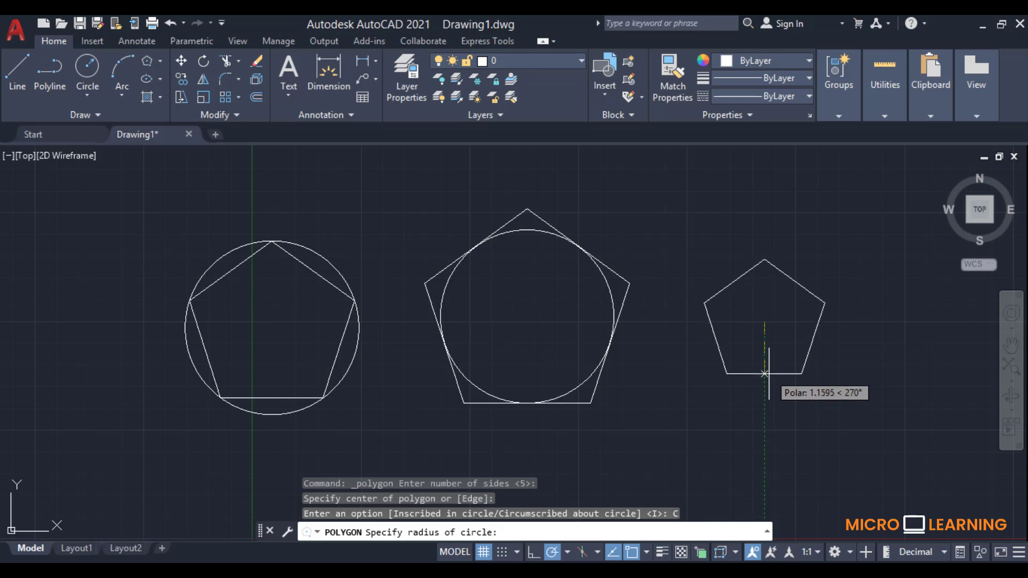
key("Escape")
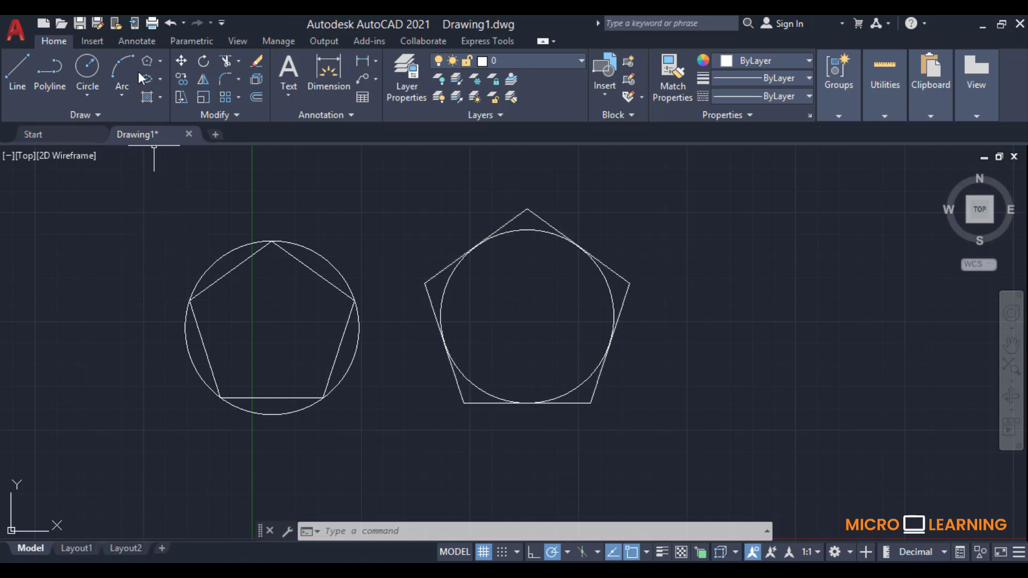
Draw a six-sided polygon to the right of the pentagons using the Edge option, with a horizontal bottom edge 2 long.
left_click(149, 60)
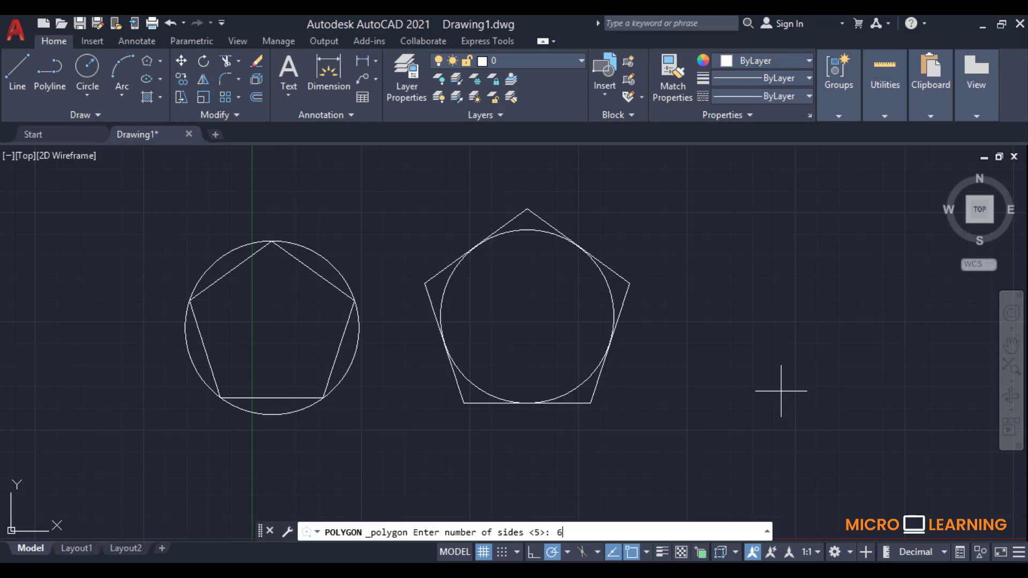
type("6")
key("Return")
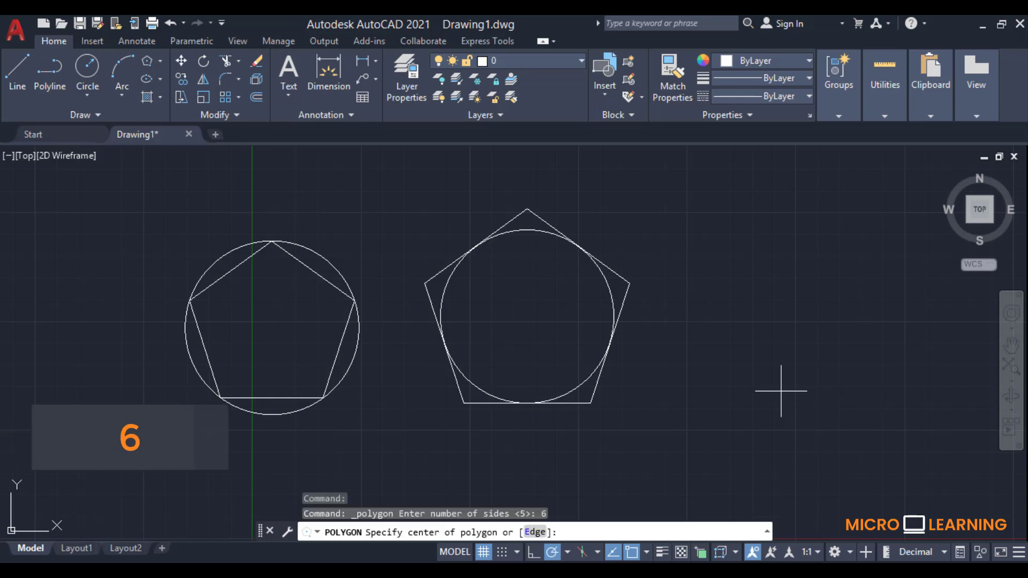
left_click(535, 532)
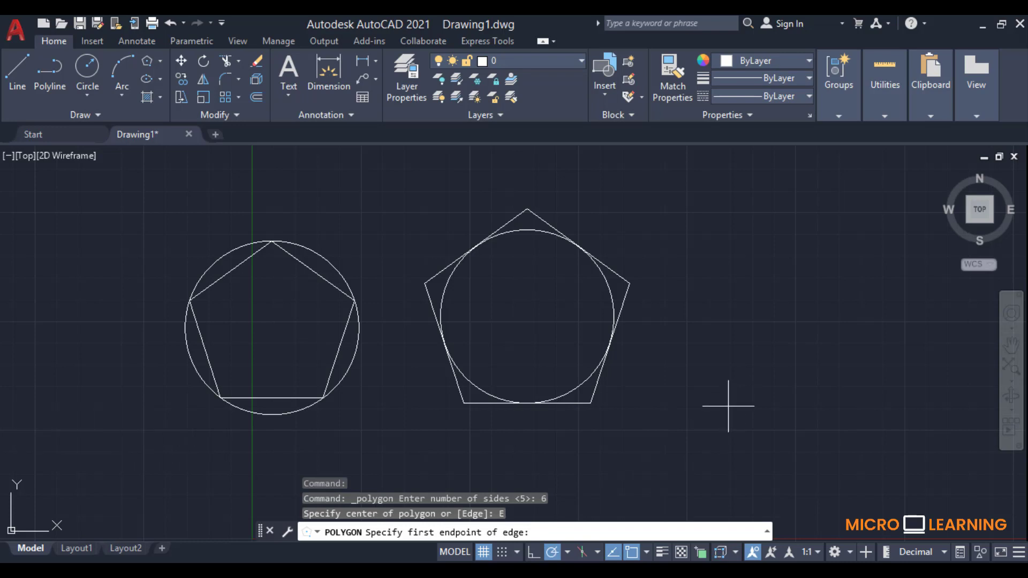
left_click(699, 385)
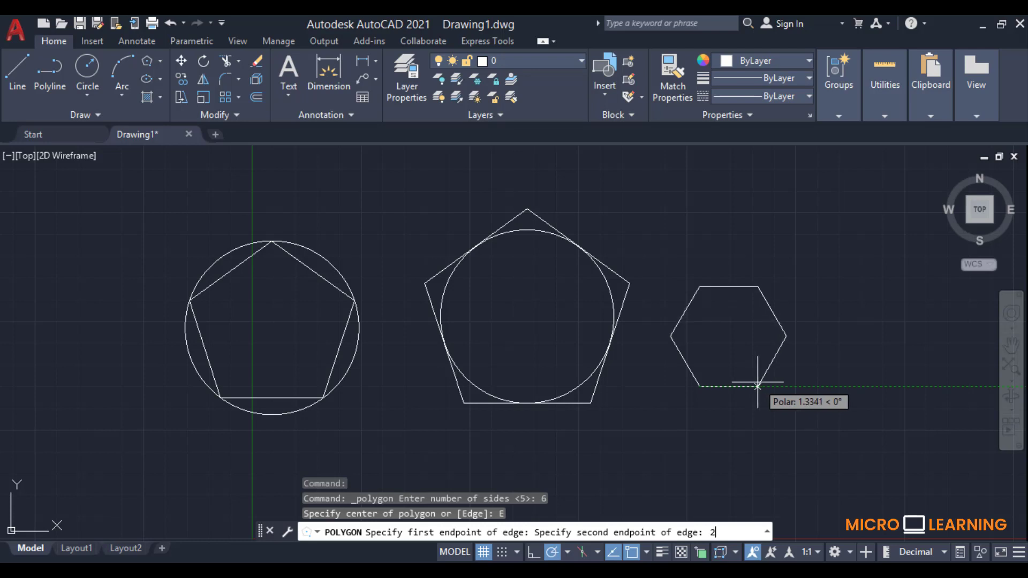
key("Return")
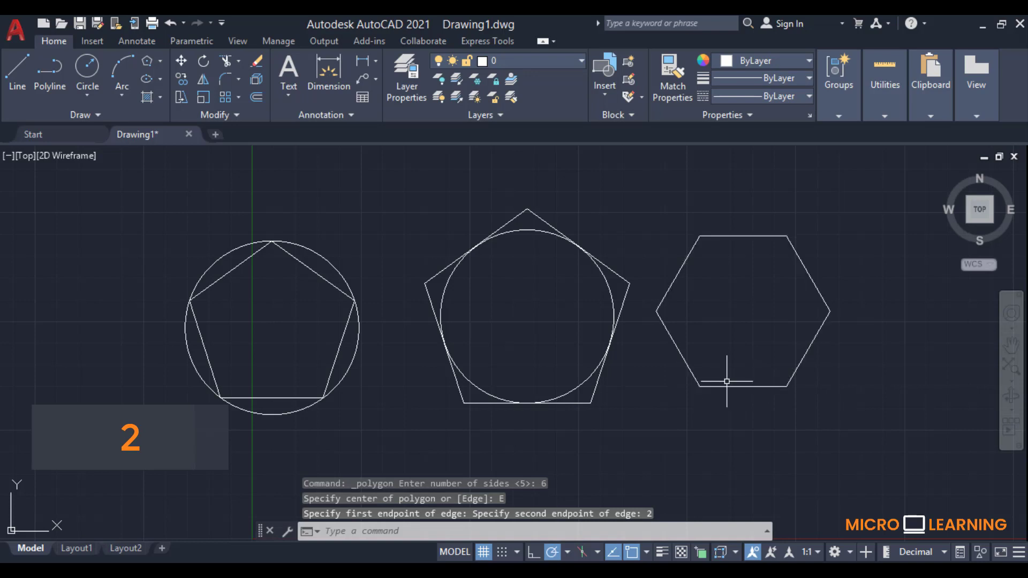
Add a linear dimension to the hexagon's bottom edge, with the dimension line placed just below it.
left_click(359, 59)
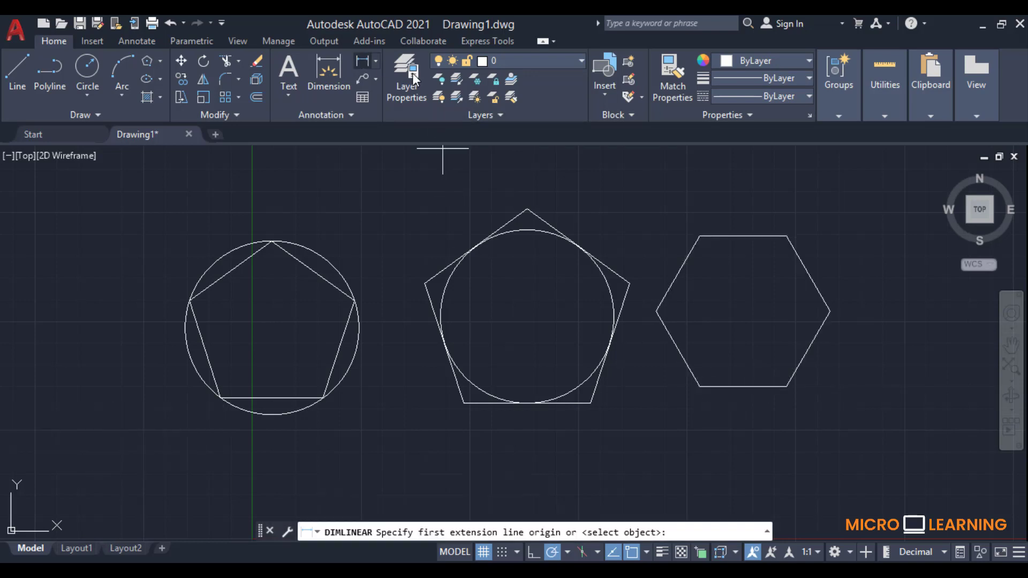
left_click(705, 386)
left_click(786, 386)
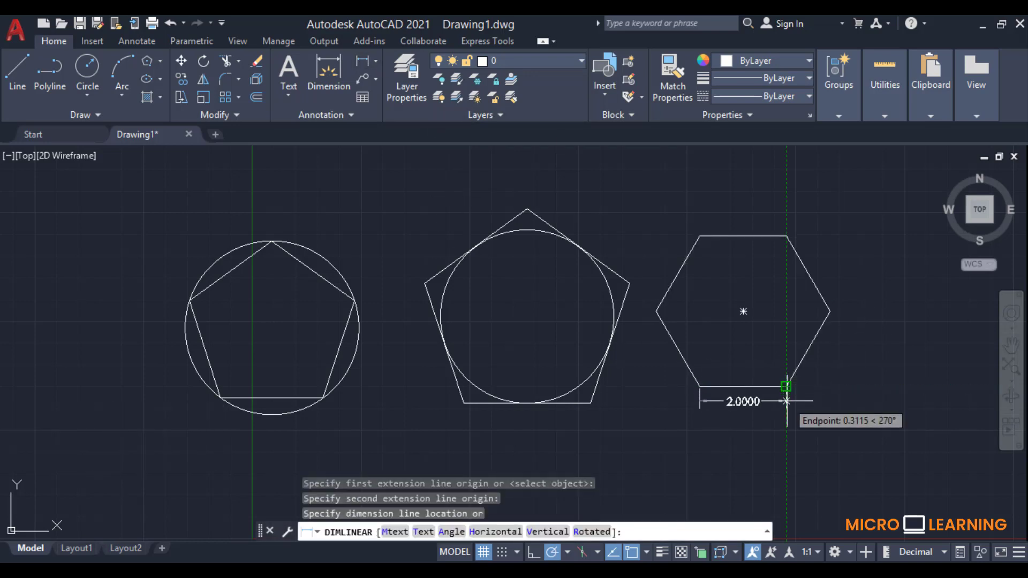
left_click(786, 409)
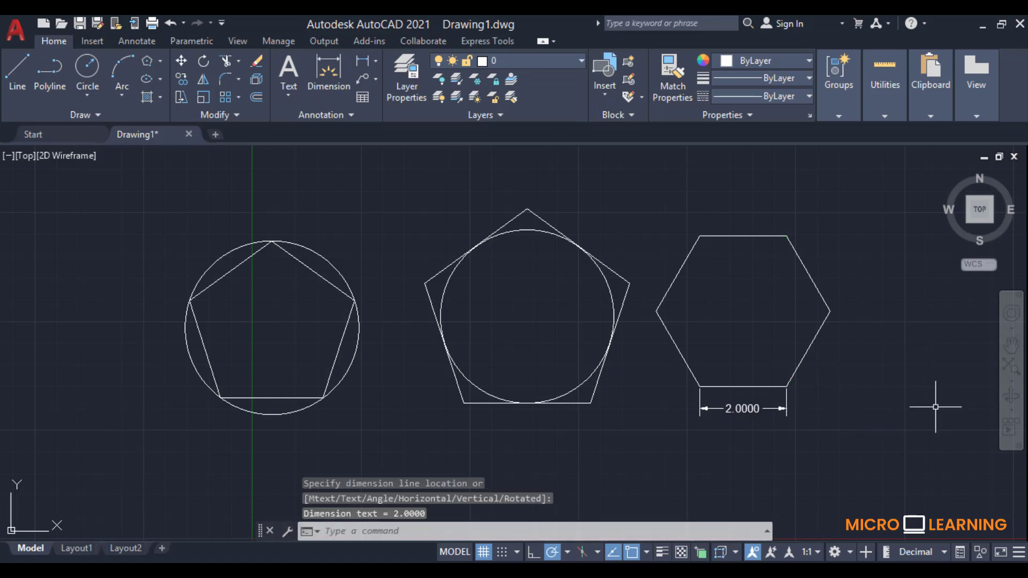